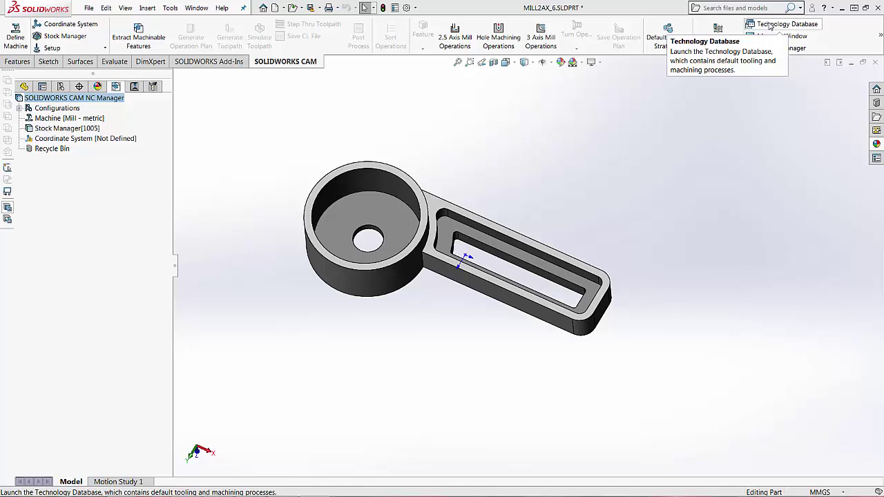
Step: Open the Technology Database from the SOLIDWORKS CAM CommandManager tab
click(770, 26)
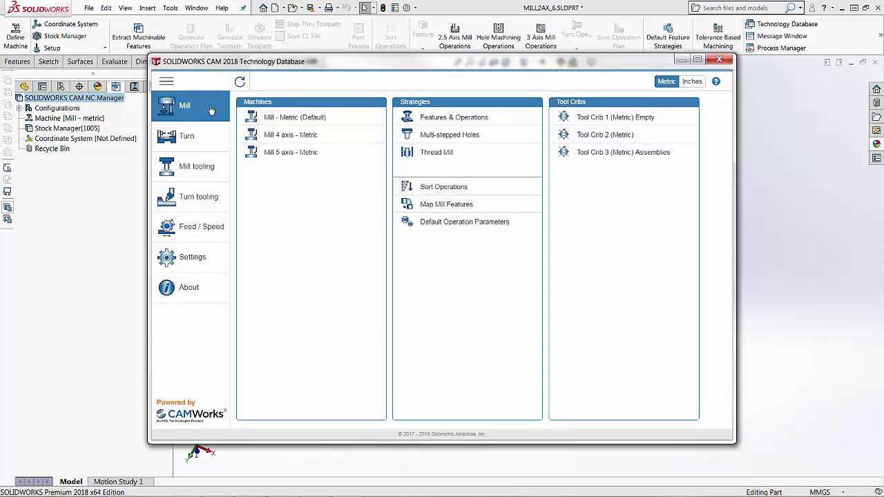
Step: Switch from Turn back to Mill and open Tool Crib 1 (Metric) Empty
click(188, 138)
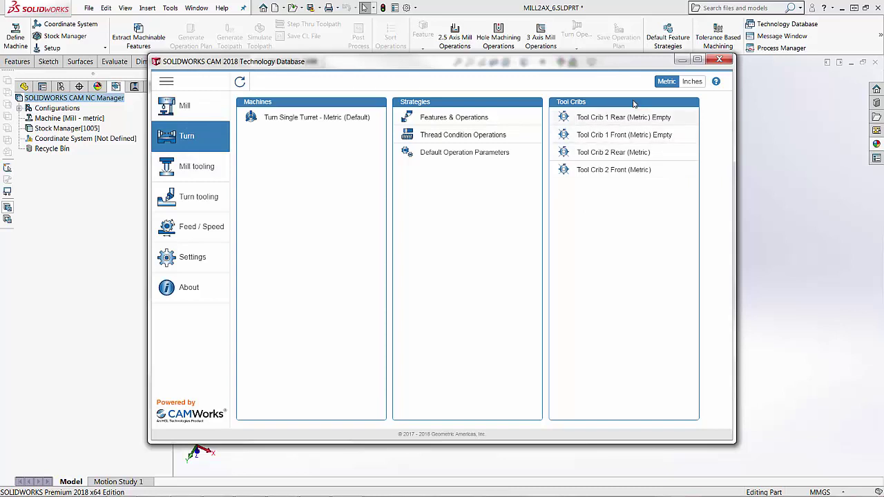
click(202, 108)
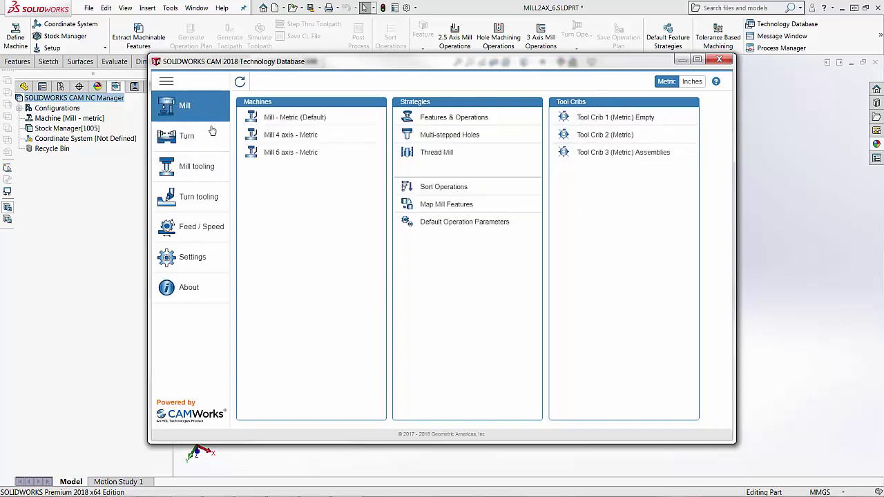
click(596, 119)
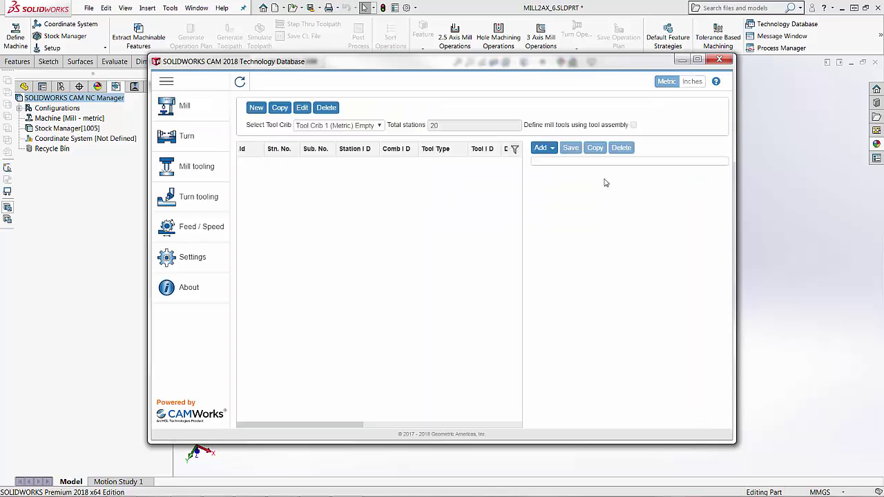
click(372, 126)
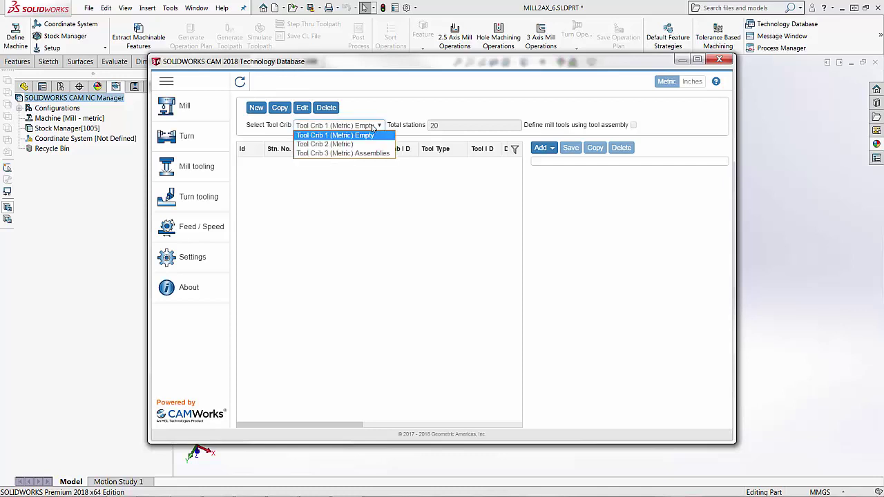
click(357, 146)
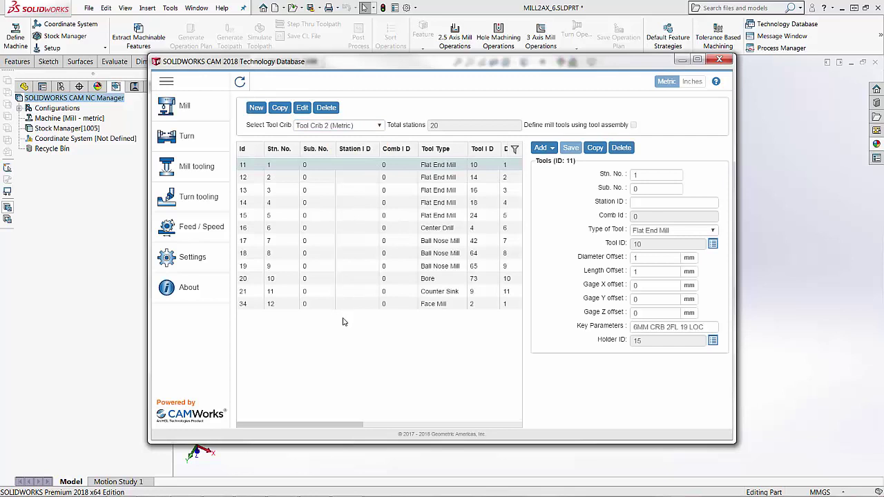
click(367, 127)
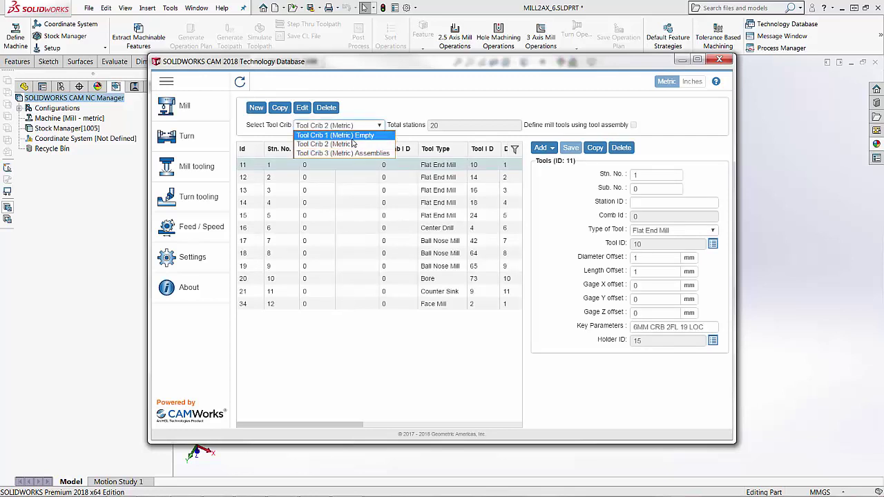
click(353, 137)
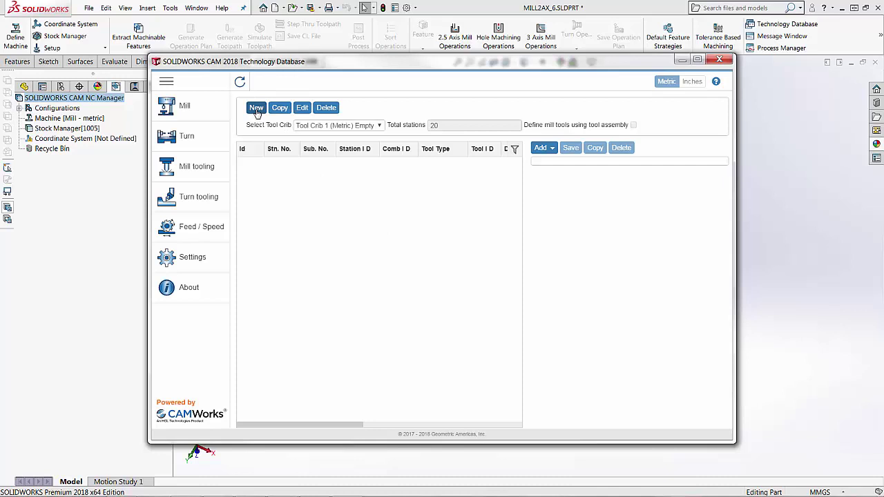
Step: Rename the empty crib to Haas VF3, set 500 total stations, and save
click(305, 110)
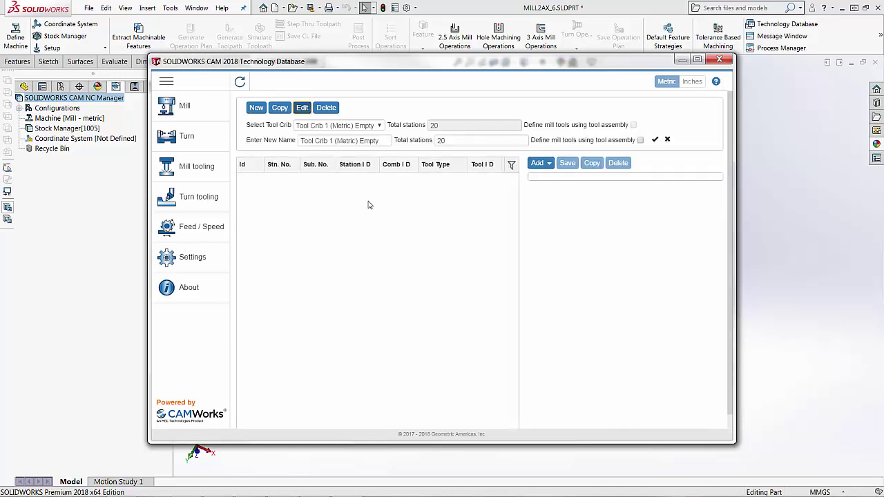
drag(381, 141, 295, 142)
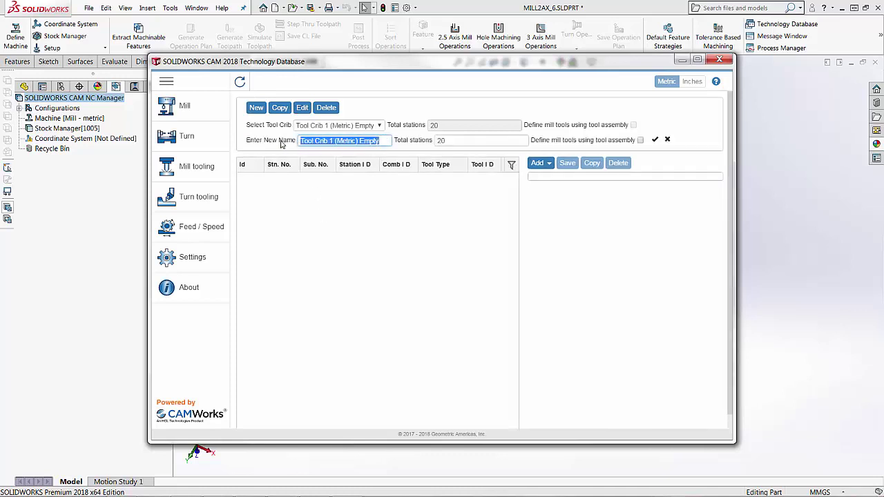
text(Haas)
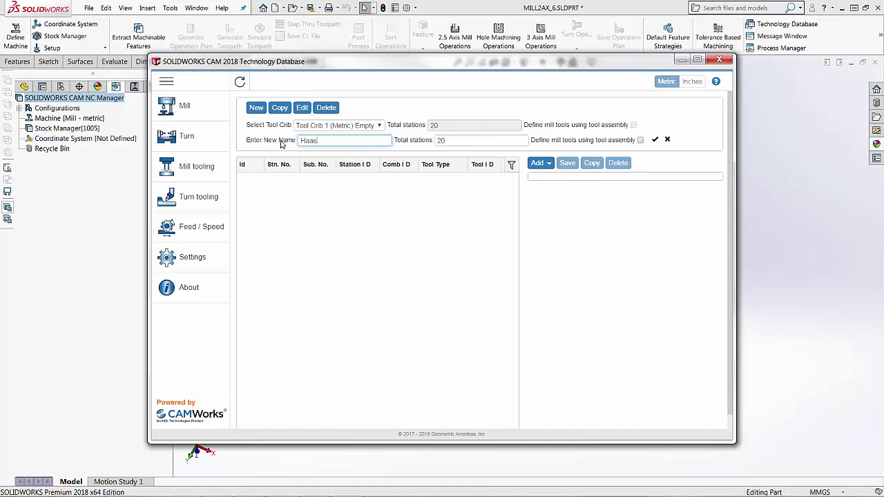
text( VF3)
click(460, 140)
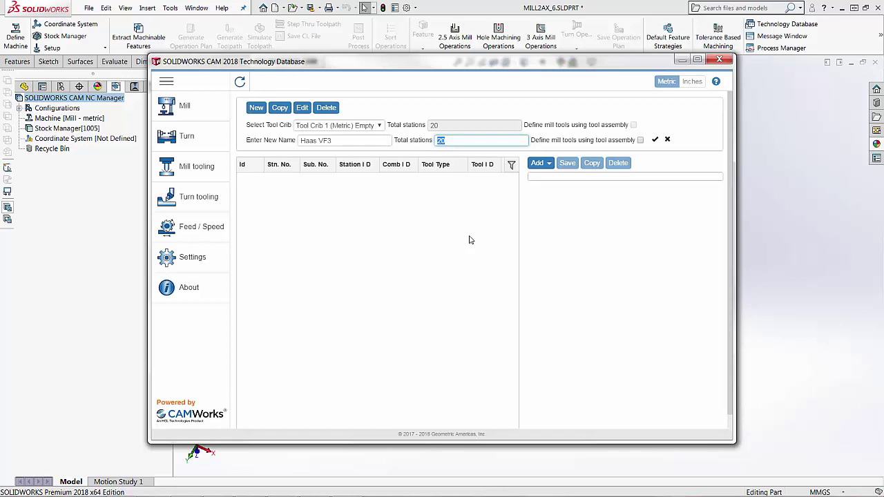
text(500)
click(655, 140)
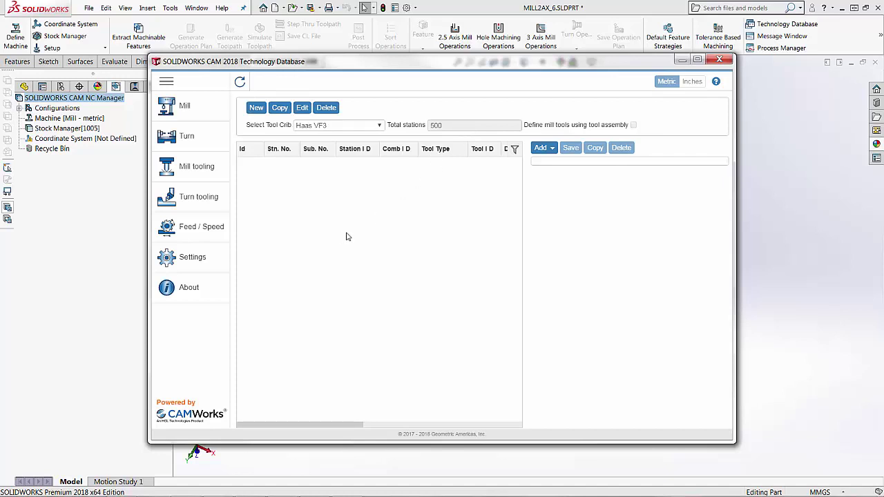
click(553, 151)
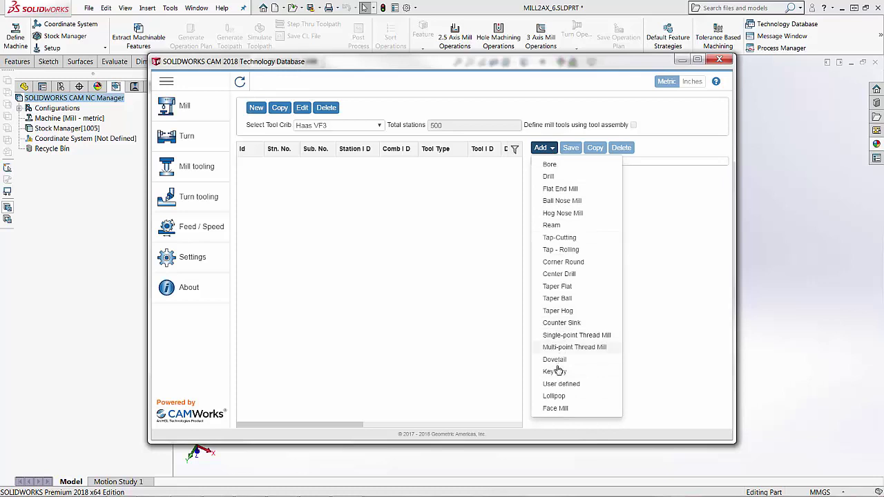
Step: Add the 50MM FACE MILL from the tool library as the crib's first Face Mill
click(556, 408)
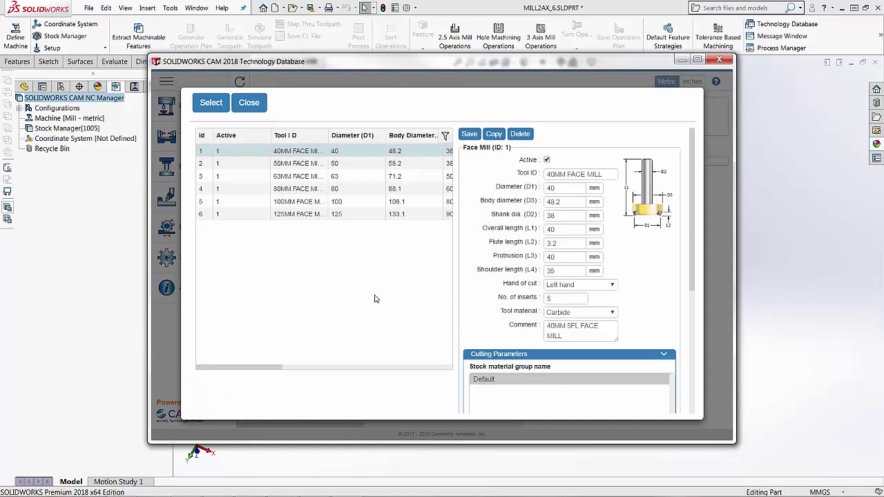
click(294, 166)
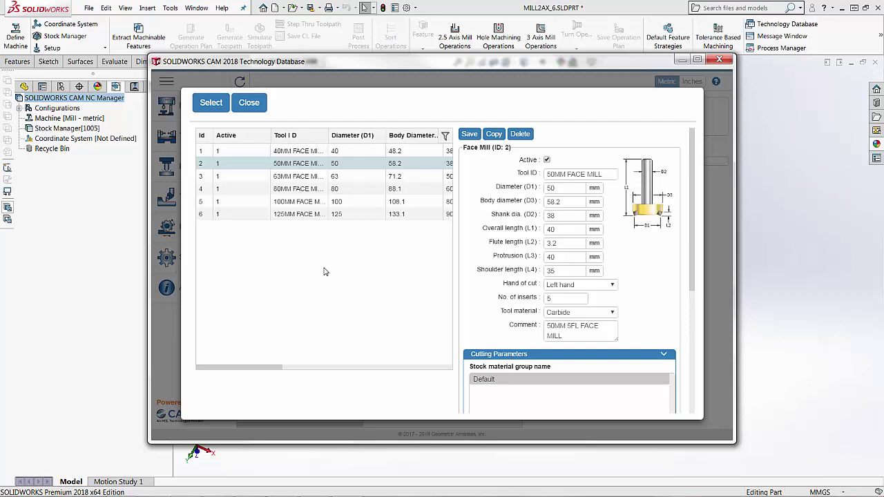
click(211, 104)
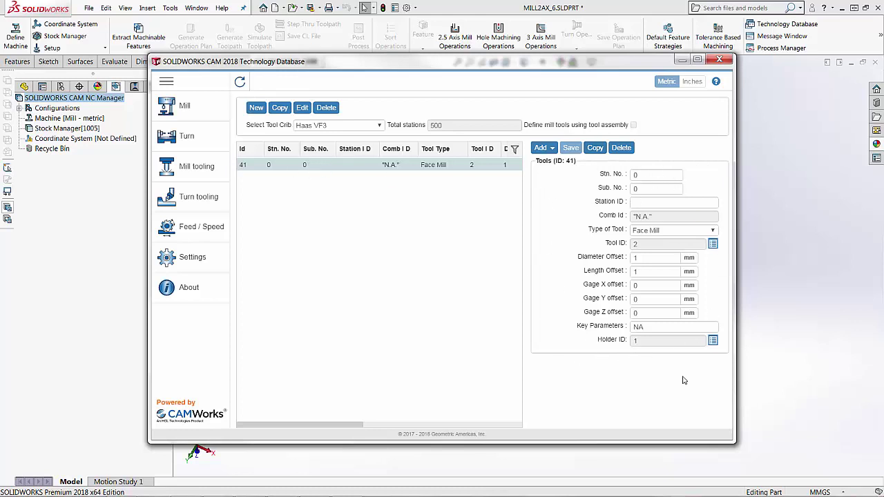
Step: Set the face mill to station 1 with key parameters '50mm Face Mill' and save it
click(649, 175)
text(1)
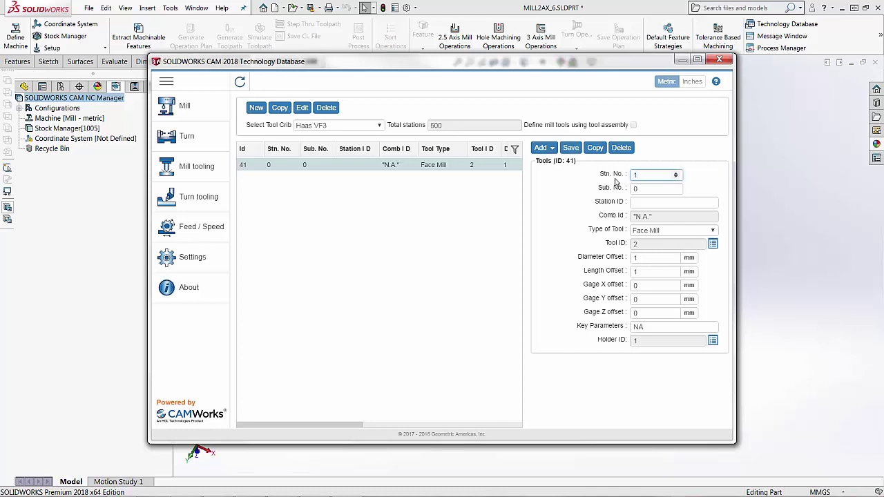
click(642, 202)
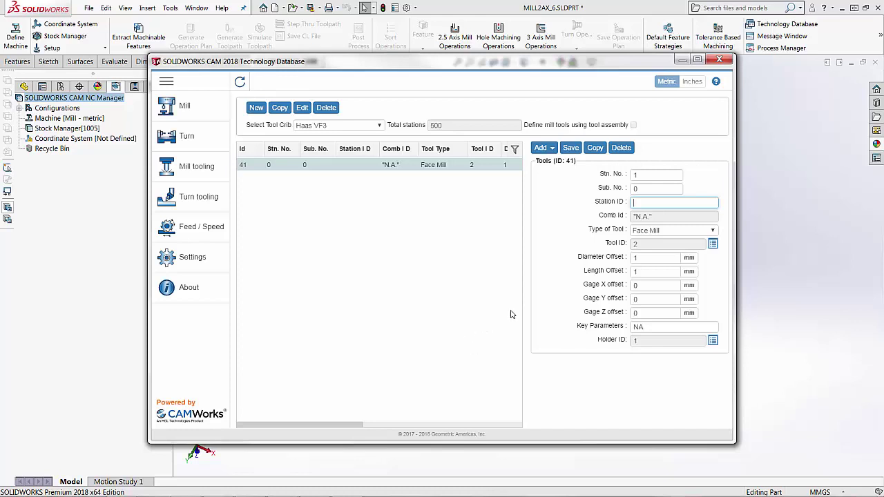
click(673, 232)
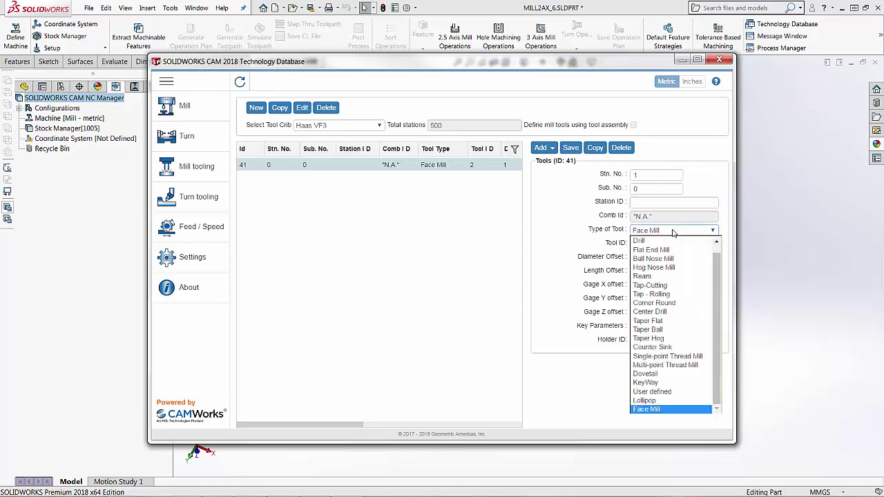
click(674, 232)
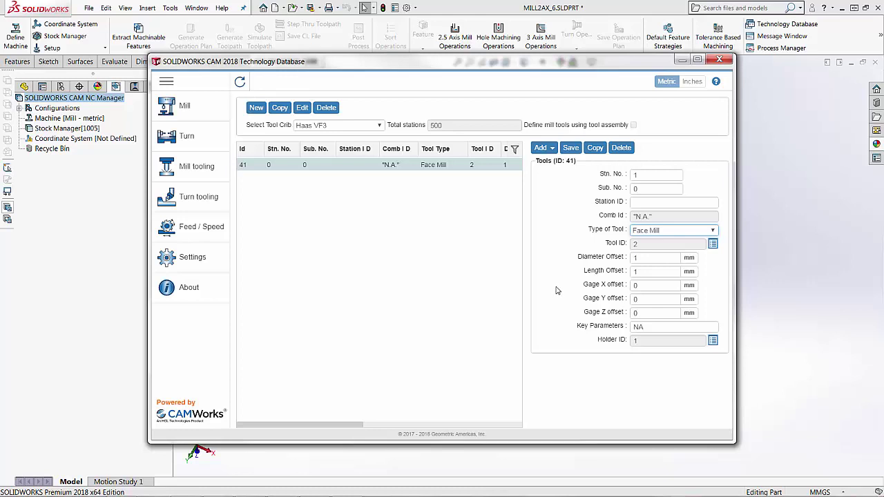
click(608, 329)
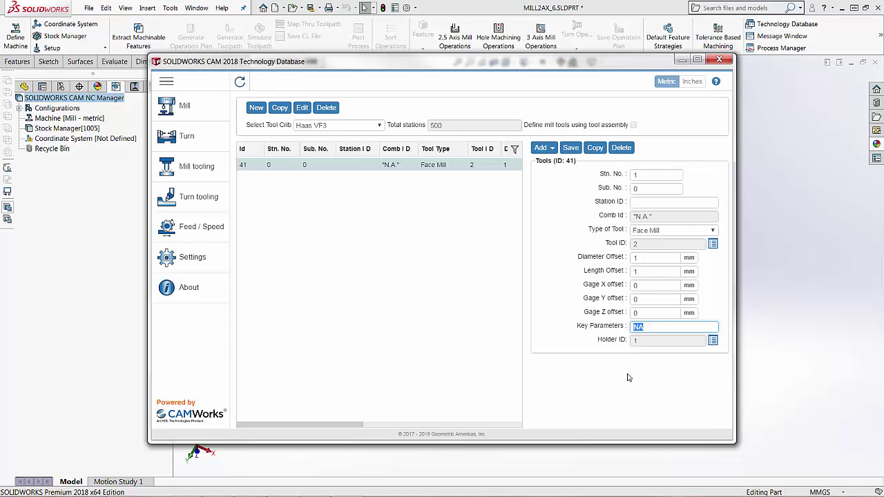
text(50m)
click(571, 148)
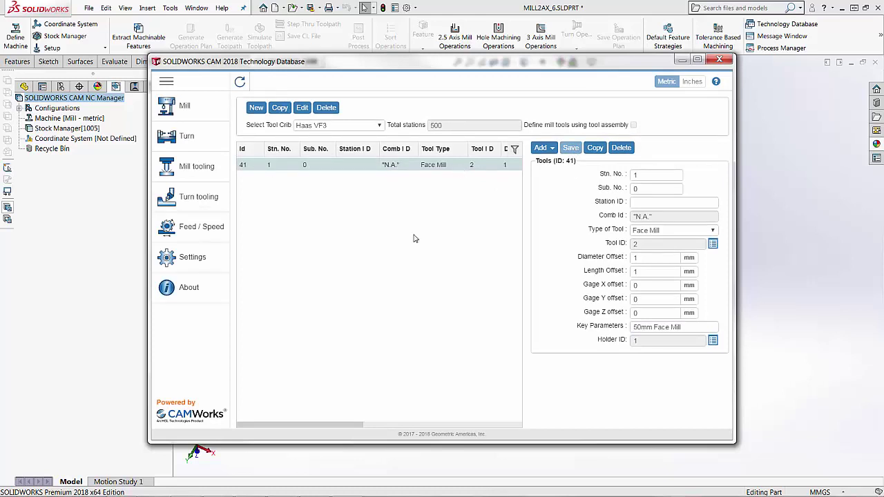
click(552, 151)
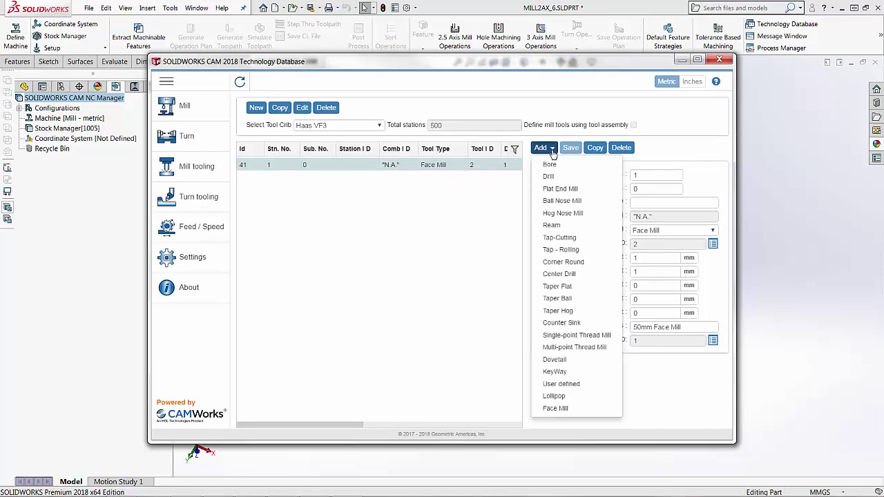
Step: Add the 12MM CRB 2FL 25 LOC flat end mill (ID 16) from the library
click(551, 190)
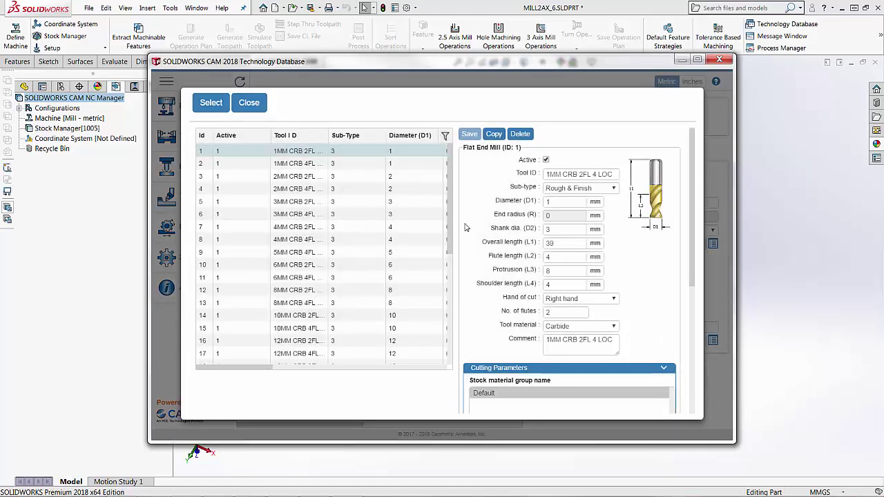
drag(453, 187, 451, 237)
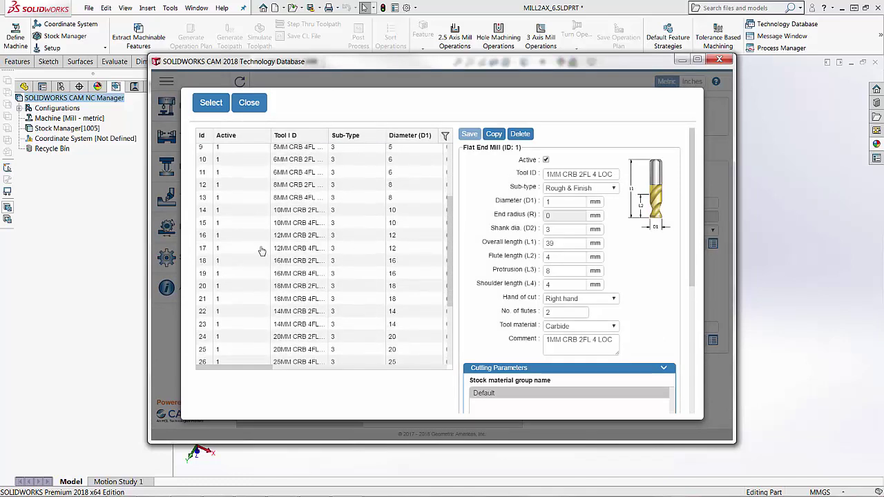
click(205, 237)
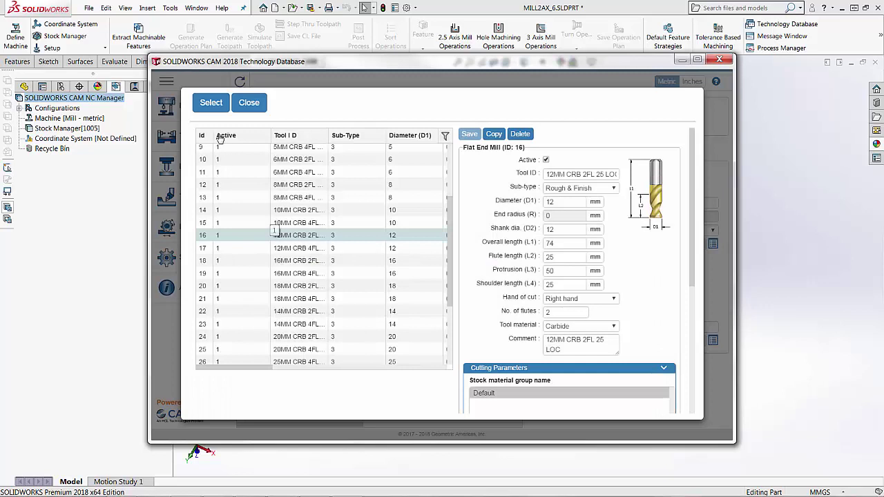
click(216, 105)
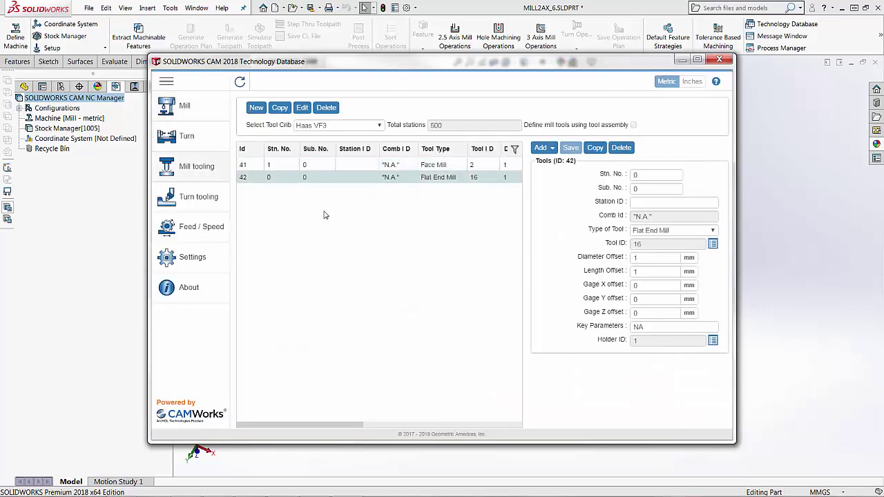
Step: Put the flat end mill at station 2, save it, and close the Technology Database
double_click(639, 175)
text(2)
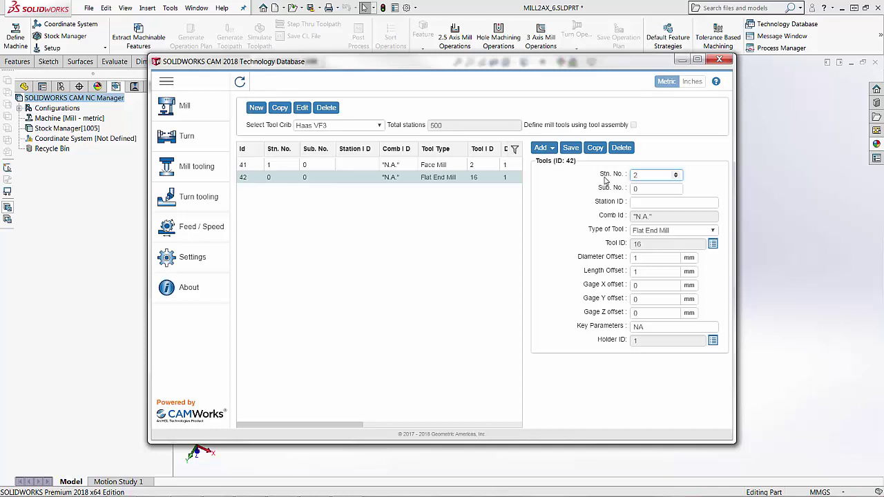
click(569, 152)
click(571, 148)
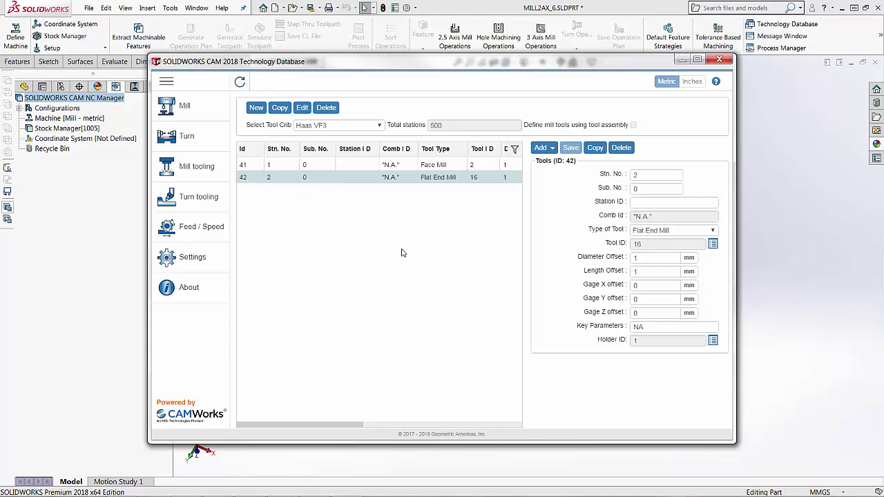
click(720, 61)
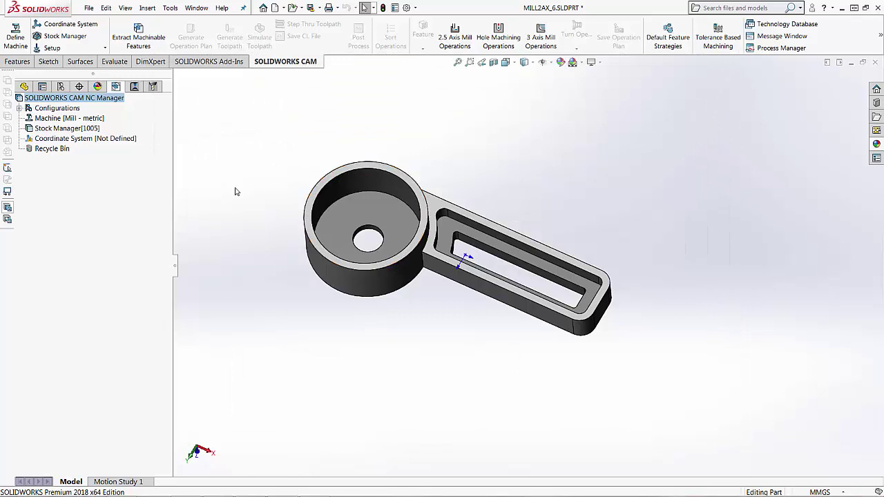
Step: Edit the definition of Tool Crib 1 (metric) from the NC Manager's Tool Crib tab
click(154, 88)
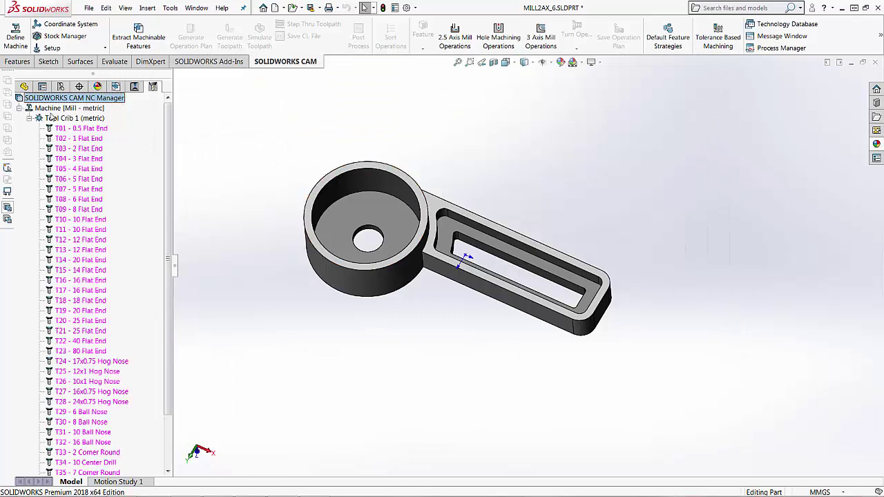
right_click(63, 120)
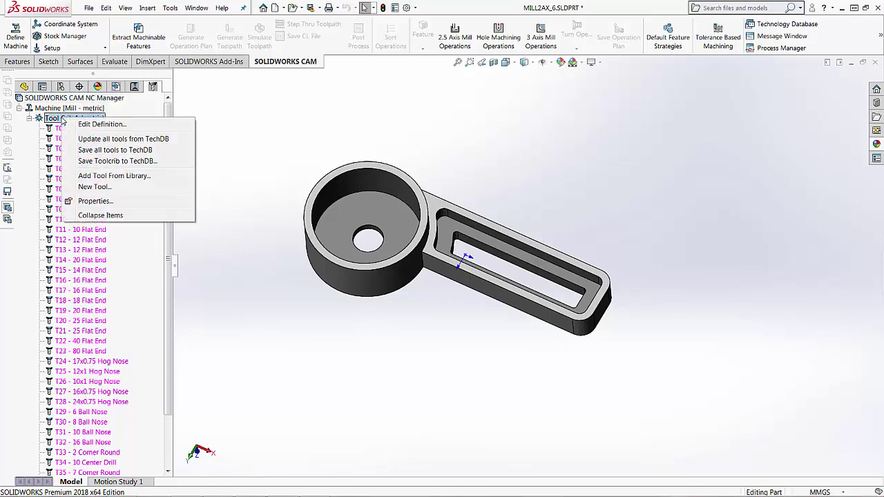
click(97, 125)
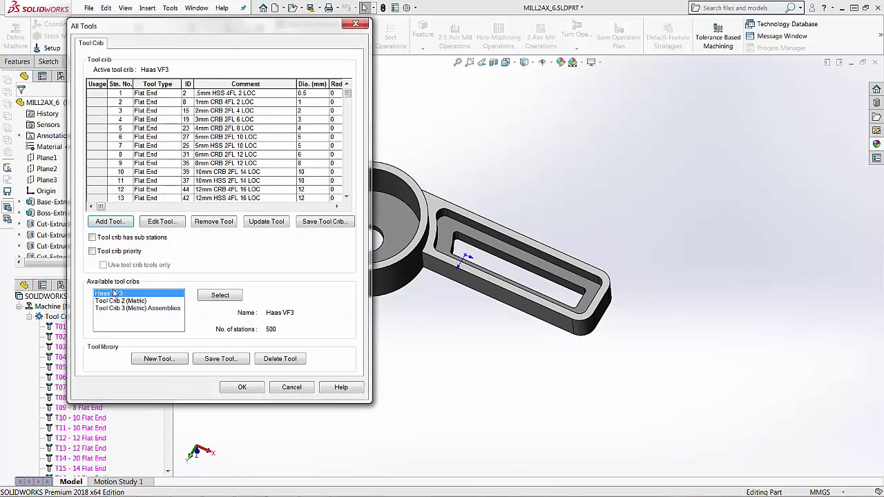
Step: Select Haas VF3 as the crib, review the 50 mm face mill's parameters, then save and accept the crib
click(228, 297)
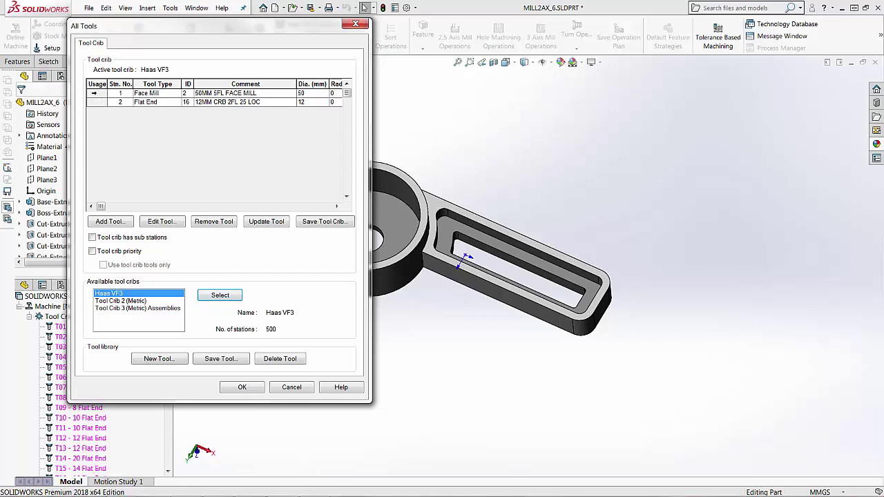
click(94, 93)
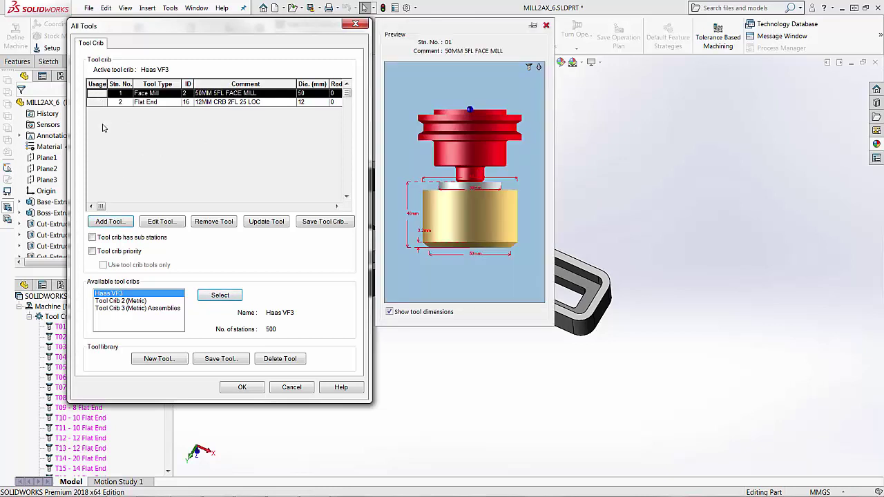
click(161, 222)
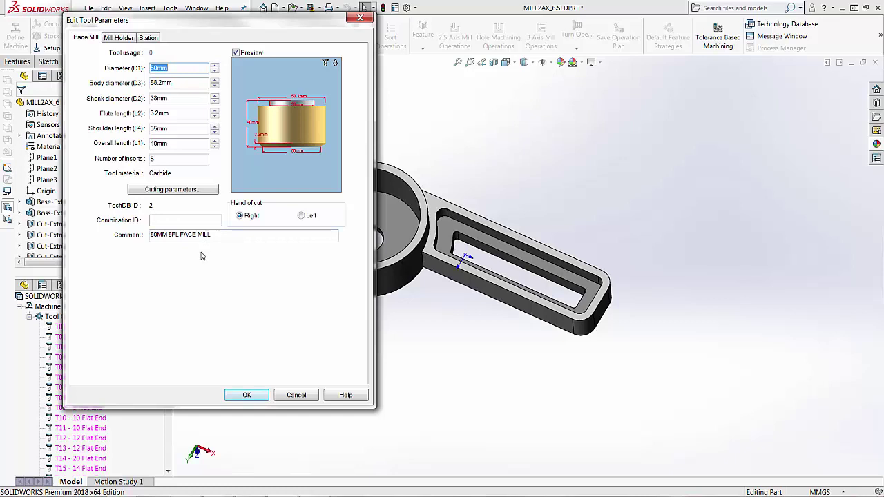
click(201, 256)
click(286, 396)
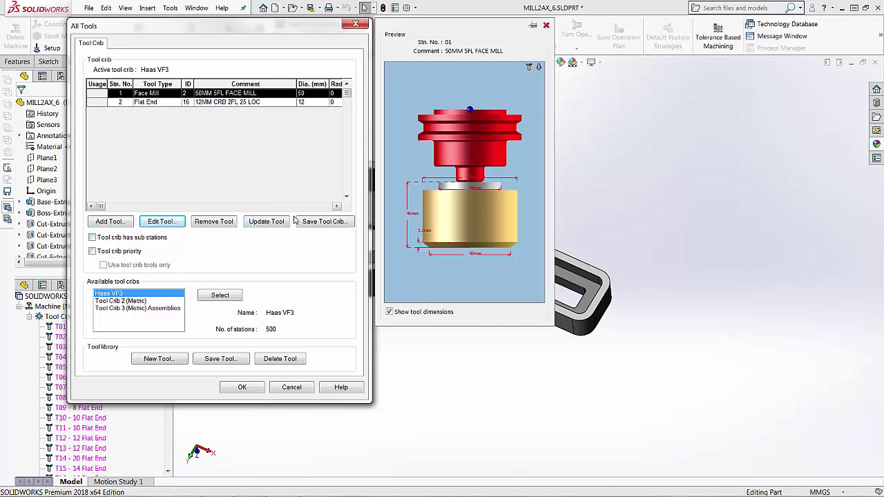
click(320, 227)
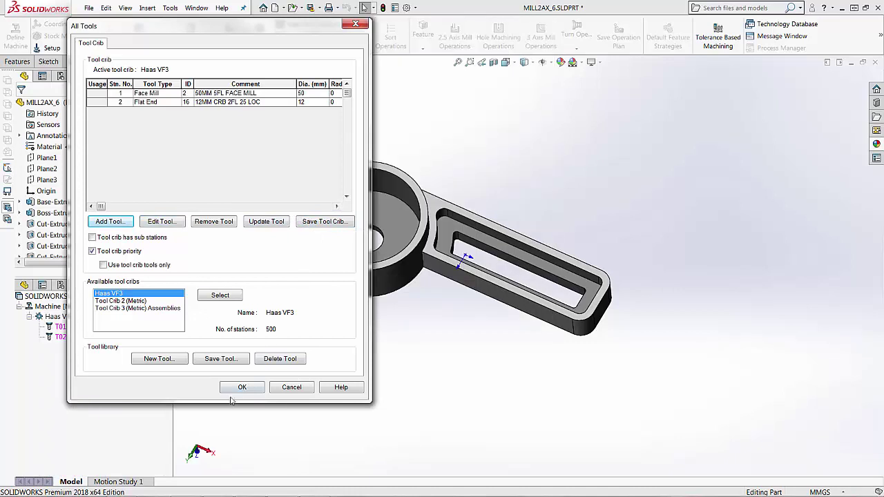
click(242, 387)
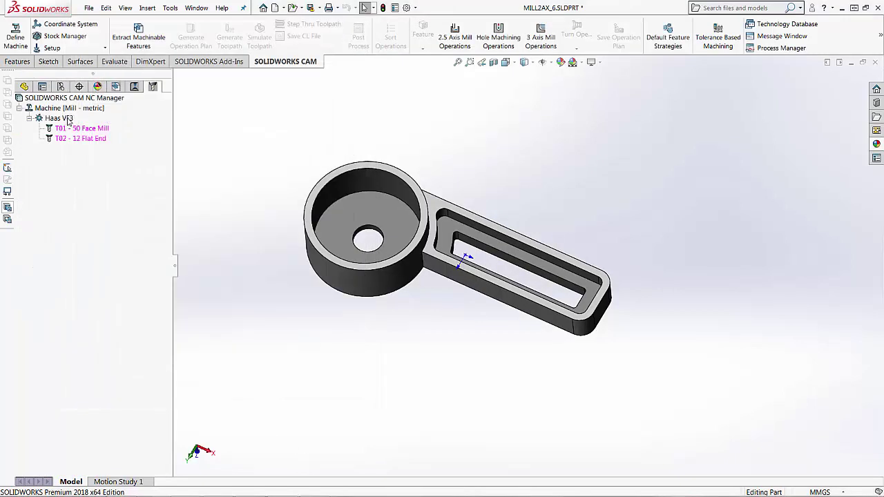
right_click(69, 120)
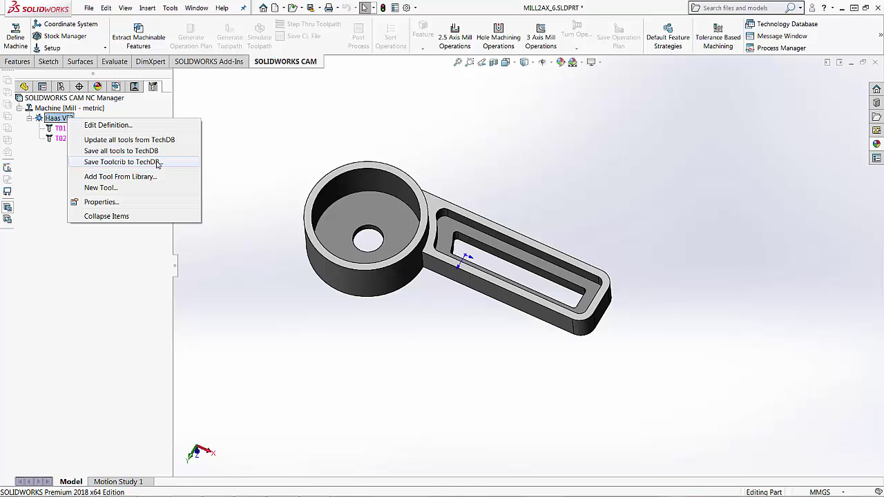
click(237, 133)
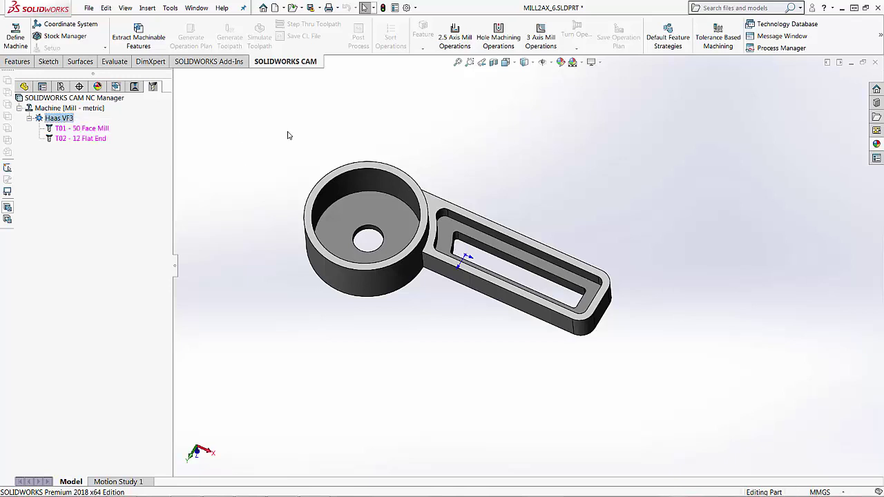